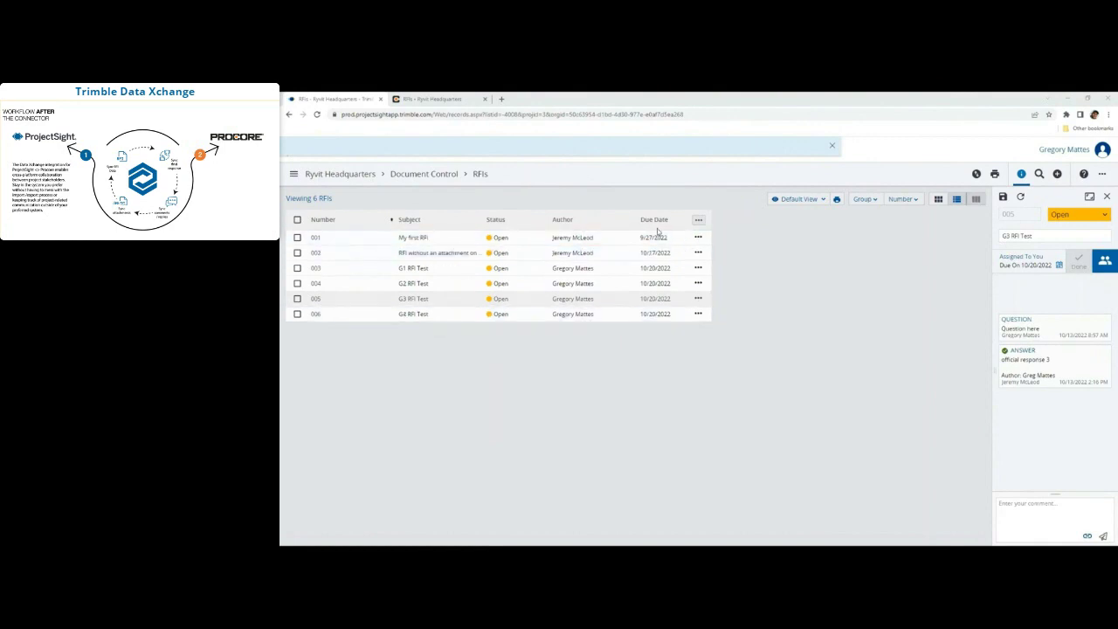
Step: Create a new RFI with the subject Demo RFI, discipline Civil, importance Normal and location Location 1
{"action": "left_click", "coordinate": [1058, 174]}
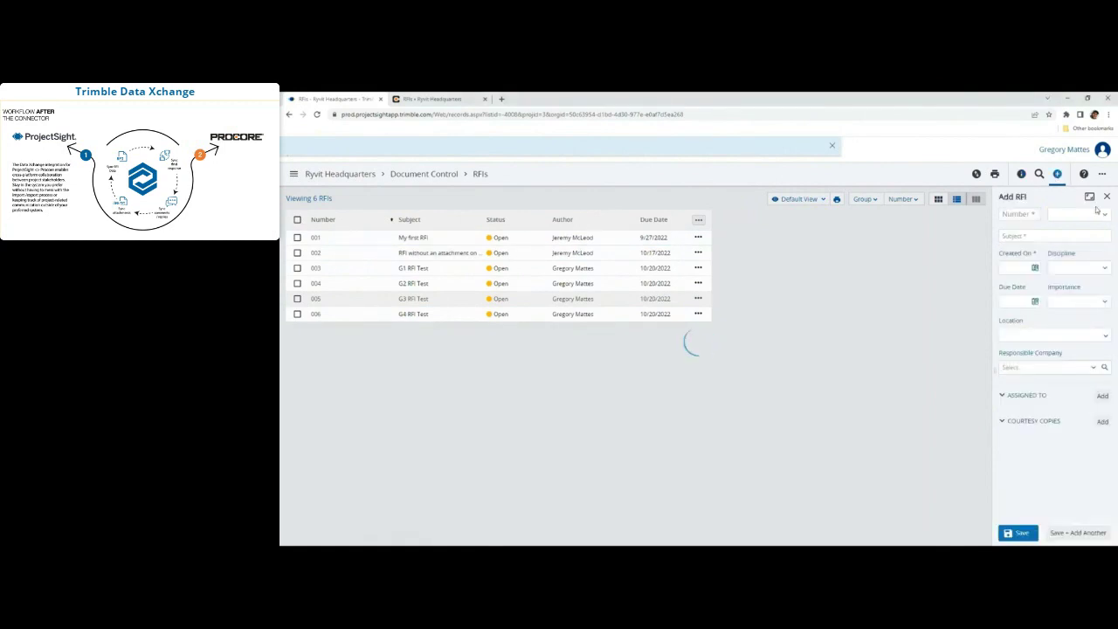
{"action": "left_click", "coordinate": [1090, 199]}
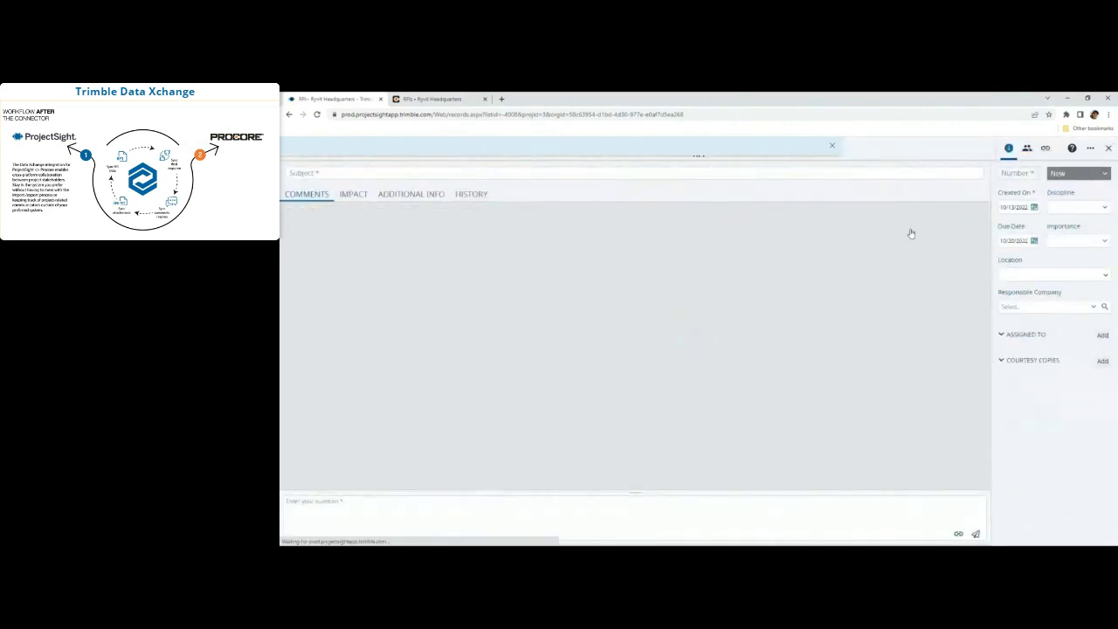
{"action": "left_click", "coordinate": [1070, 212]}
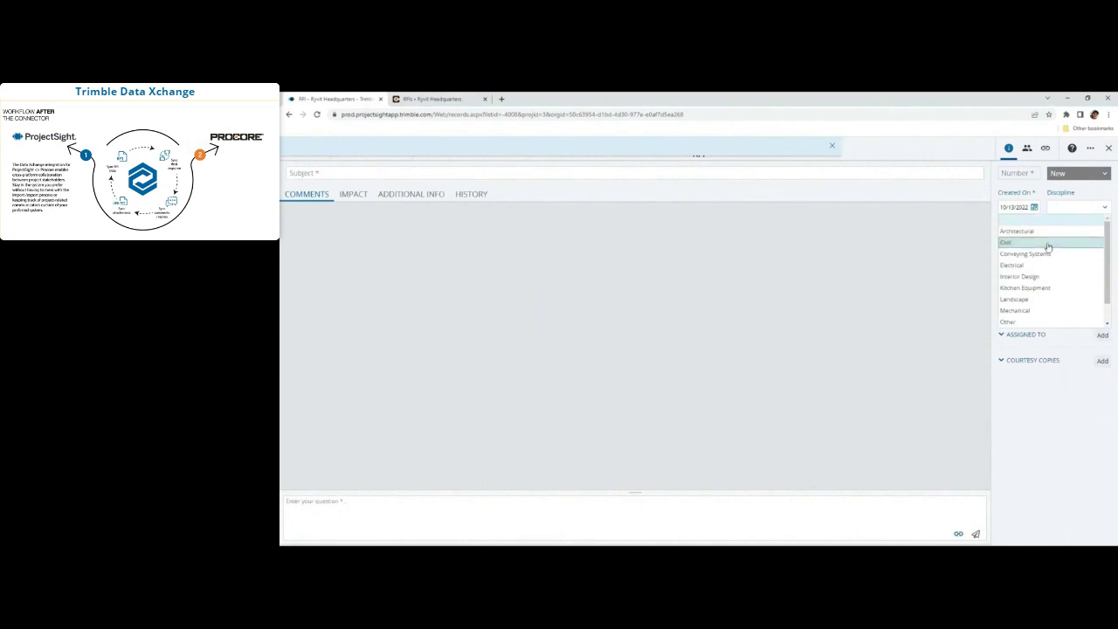
{"action": "left_click", "coordinate": [1066, 241]}
{"action": "left_click", "coordinate": [1066, 240]}
{"action": "left_click", "coordinate": [1086, 276]}
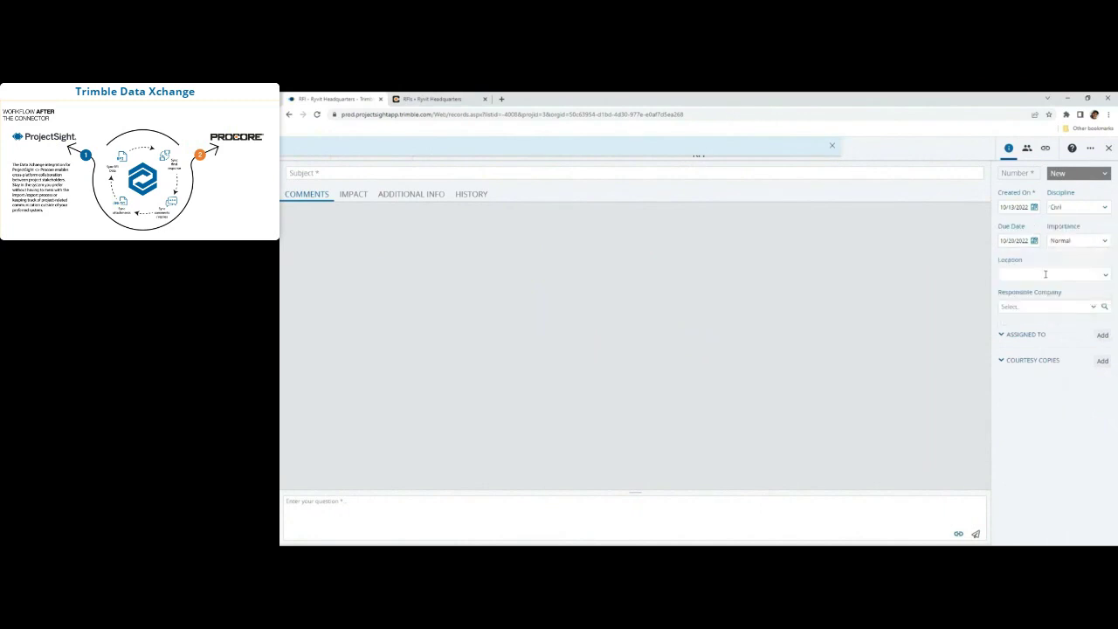
{"action": "left_click", "coordinate": [1088, 276]}
{"action": "left_click", "coordinate": [920, 245]}
{"action": "left_click", "coordinate": [446, 172]}
{"action": "type", "text": "Demo RFI"}
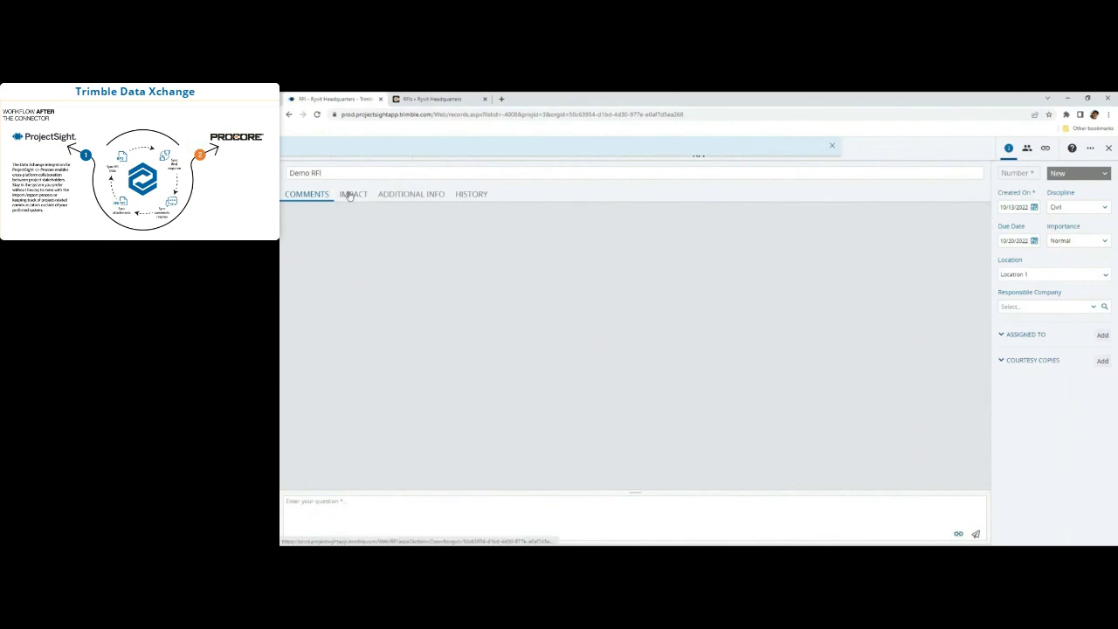
Step: Record a cost impact of 15,000 and a schedule impact of 7 calendar days on the RFI, each with the notes "notes here"
{"action": "left_click", "coordinate": [353, 194]}
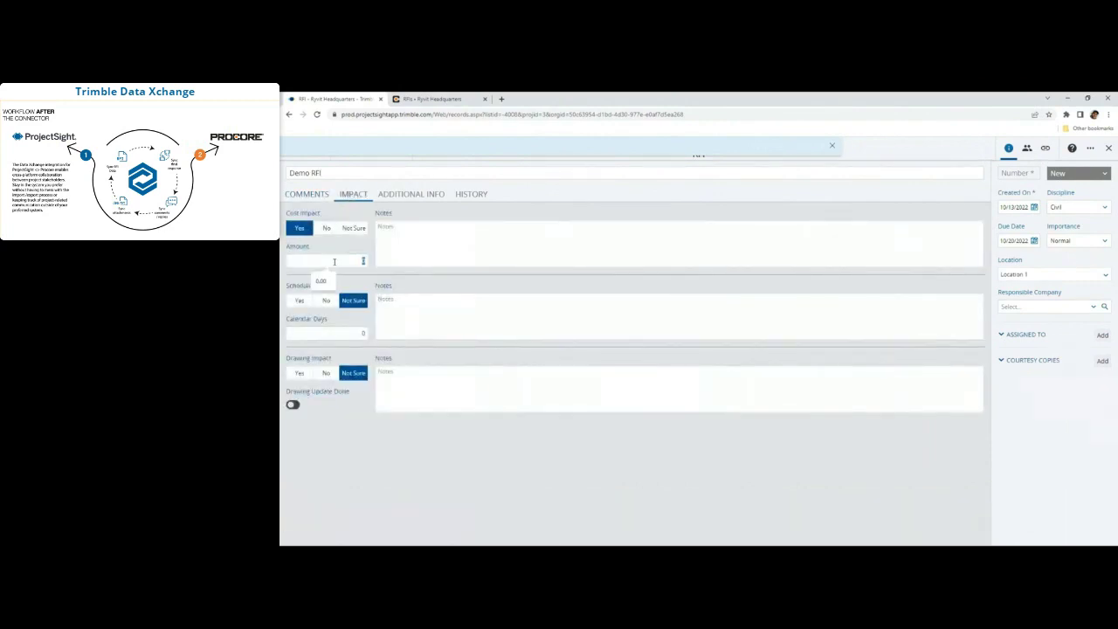
{"action": "left_click", "coordinate": [334, 261]}
{"action": "type", "text": "15000"}
{"action": "left_click", "coordinate": [299, 301]}
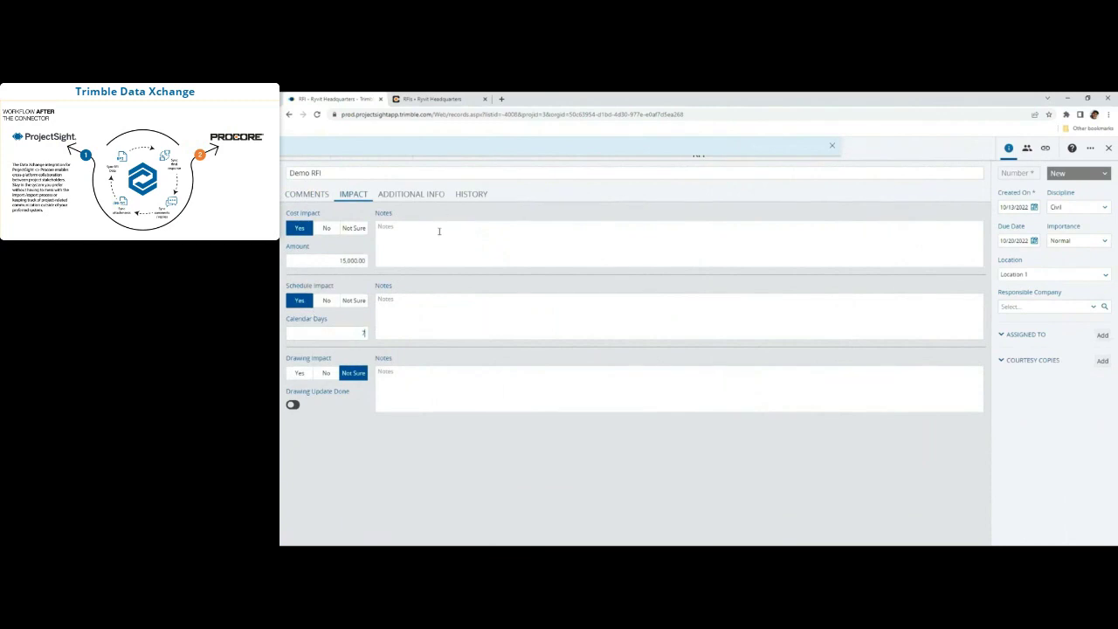
{"action": "type", "text": "notes here"}
{"action": "left_click", "coordinate": [429, 308]}
{"action": "type", "text": "notes here"}
Step: Write the question "This is the RFI question" and attach ryvit-logo[1].png from folder 001 of RFI Documents in the file library
{"action": "left_click", "coordinate": [316, 195]}
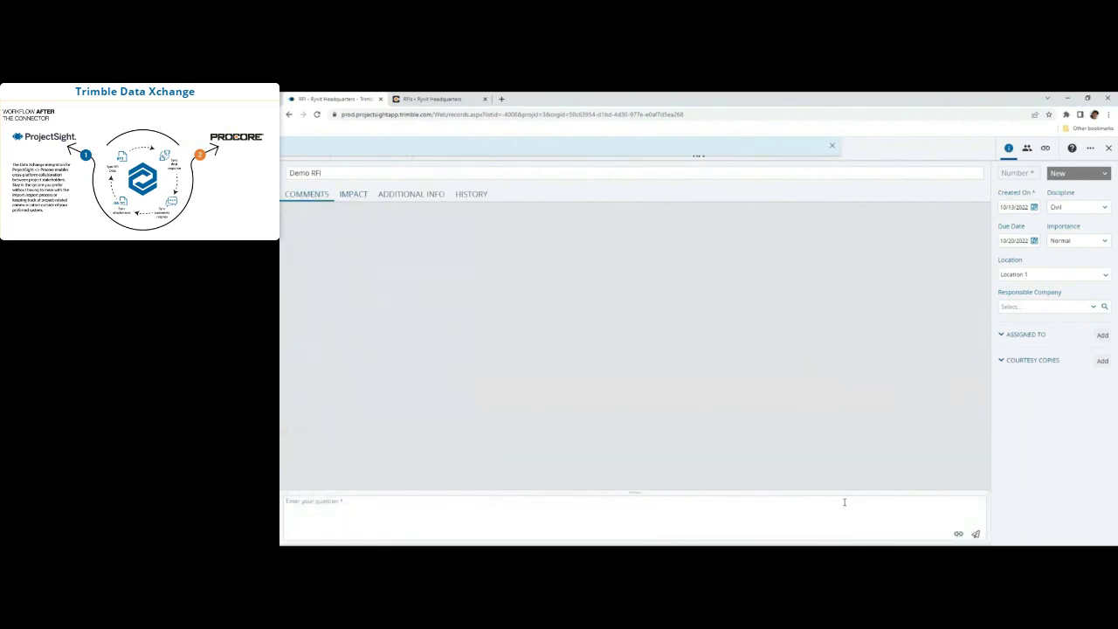
{"action": "type", "text": "This is the RFI question"}
{"action": "left_click", "coordinate": [959, 533]}
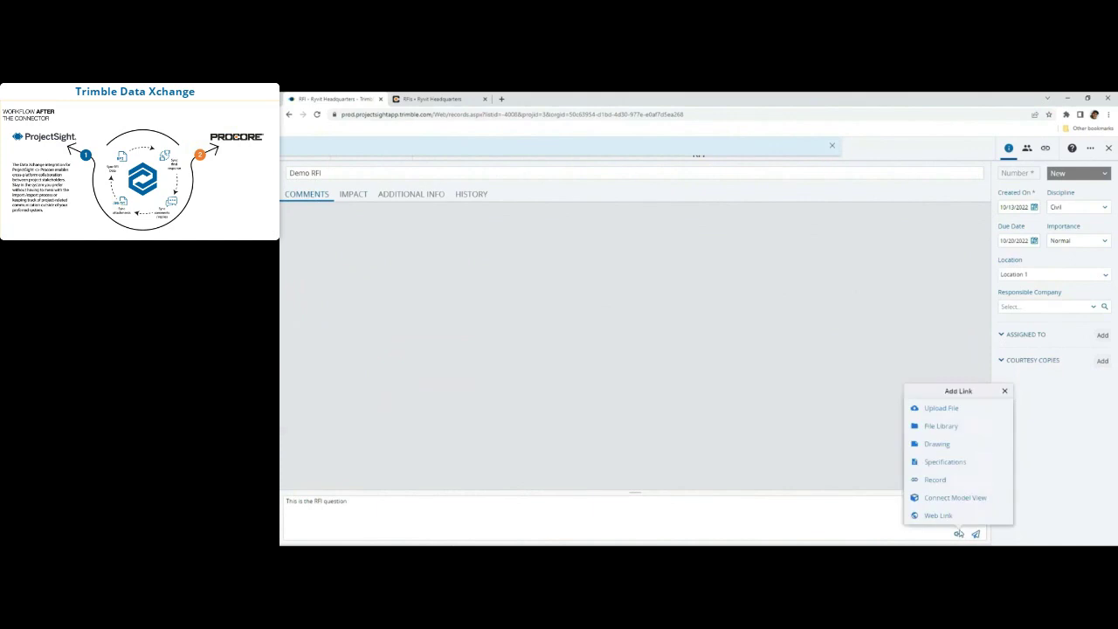
{"action": "left_click", "coordinate": [944, 426]}
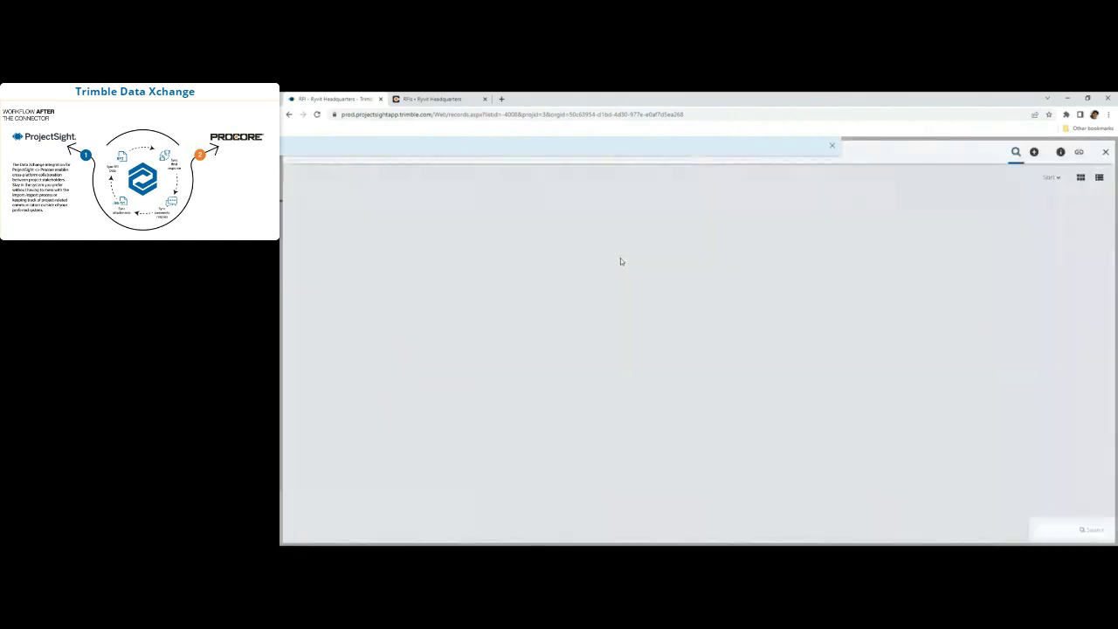
{"action": "left_click", "coordinate": [830, 146]}
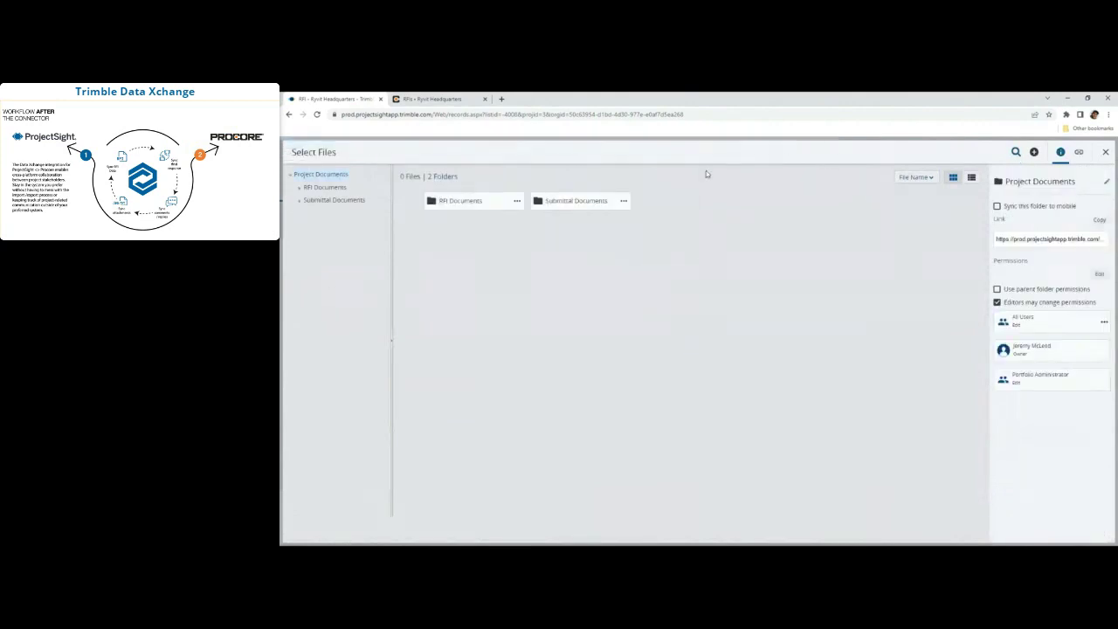
{"action": "left_click", "coordinate": [493, 207]}
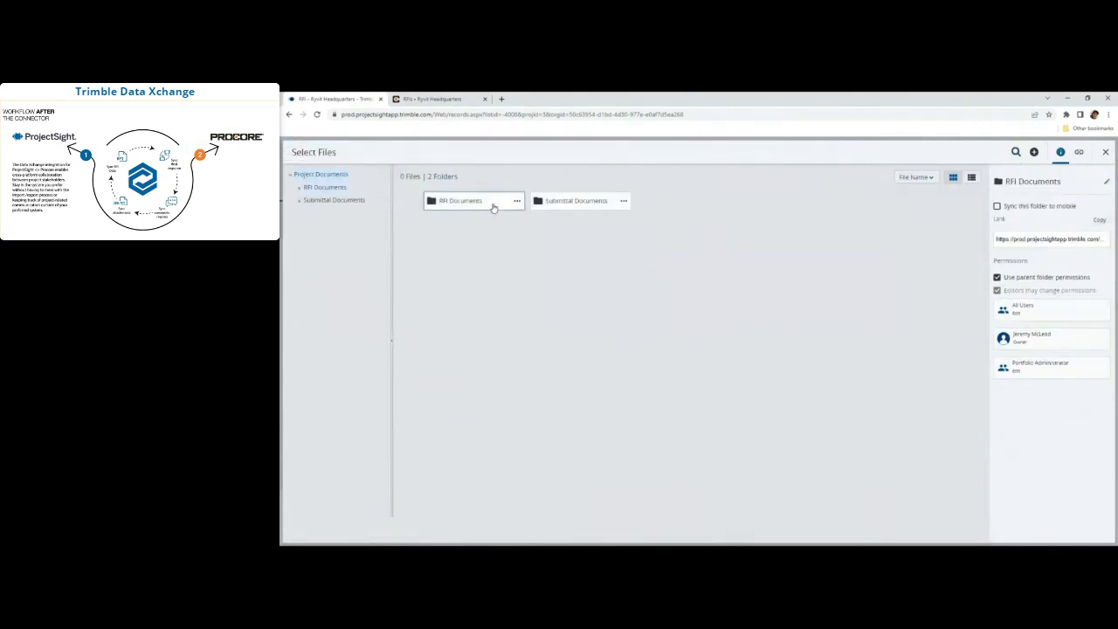
{"action": "double_click", "coordinate": [494, 207]}
{"action": "double_click", "coordinate": [493, 206]}
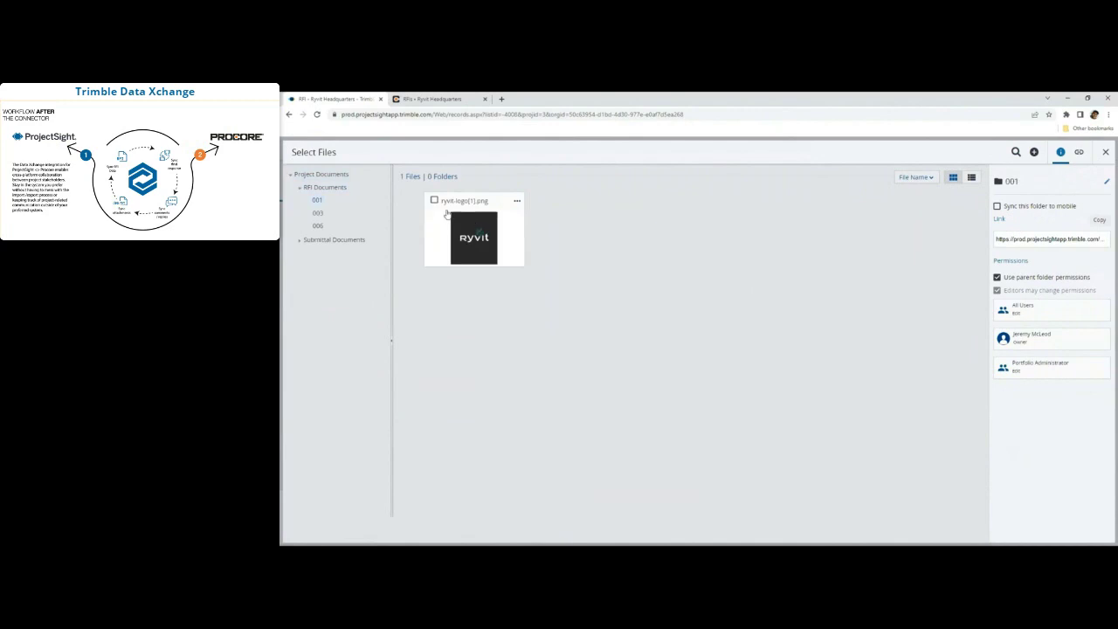
{"action": "left_click", "coordinate": [434, 200]}
{"action": "left_click", "coordinate": [1010, 152]}
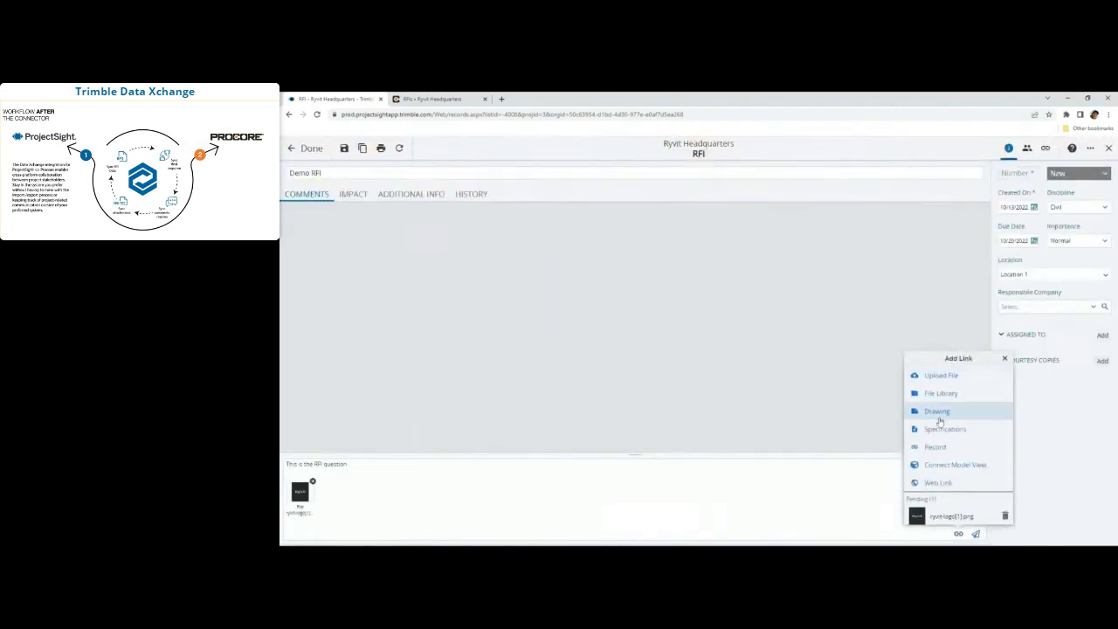
Step: Link Revision 01 of drawing A6.06 to the RFI question
{"action": "left_click", "coordinate": [934, 412]}
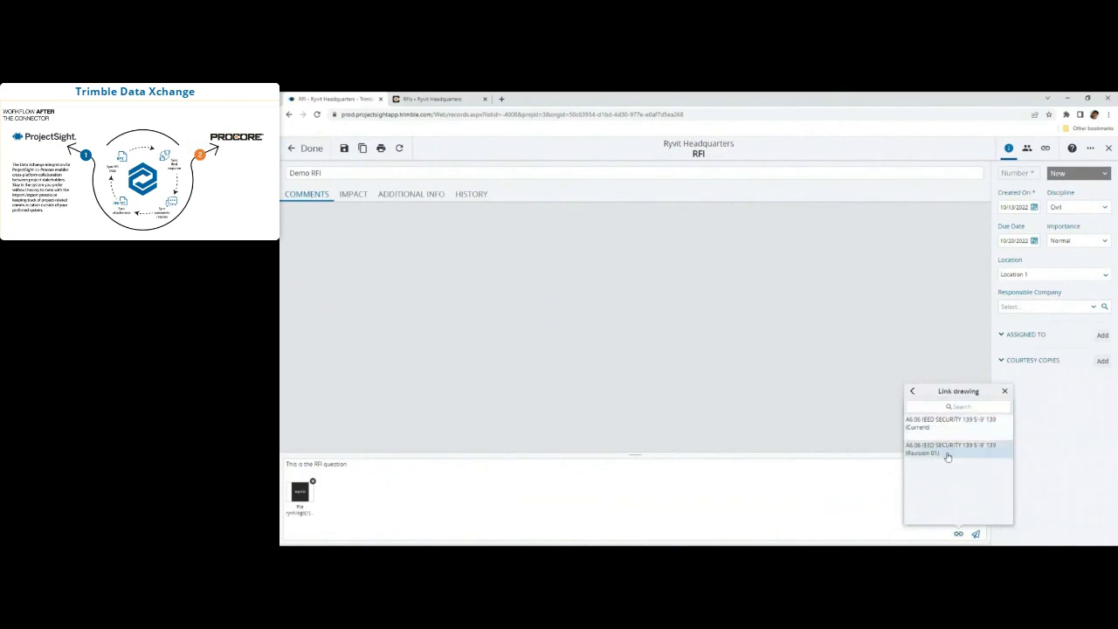
{"action": "left_click", "coordinate": [948, 451]}
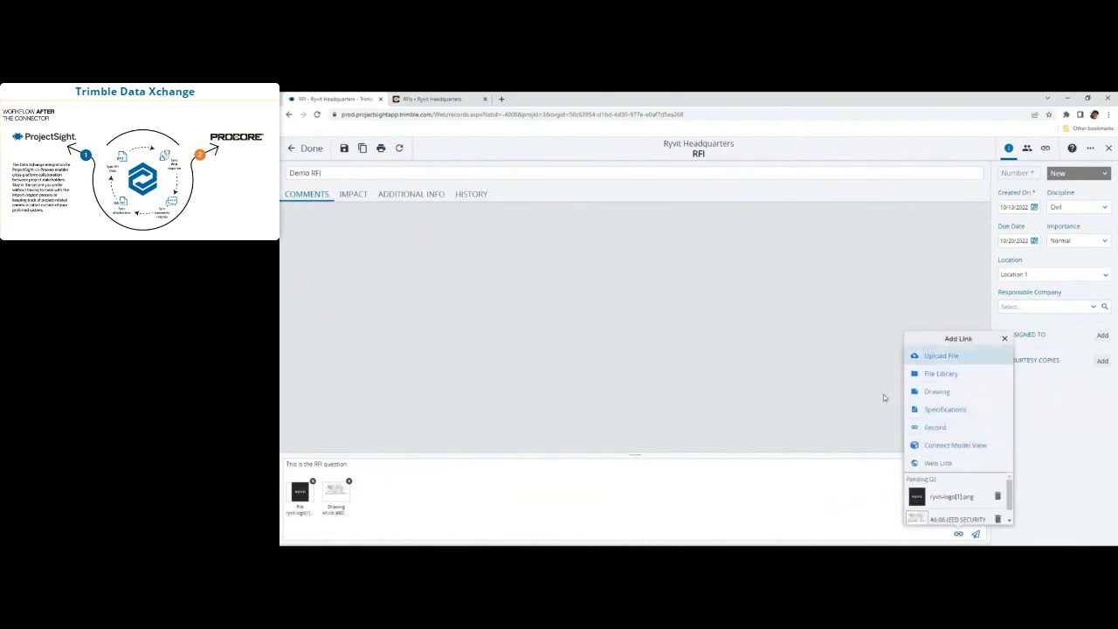
{"action": "left_click", "coordinate": [1005, 339]}
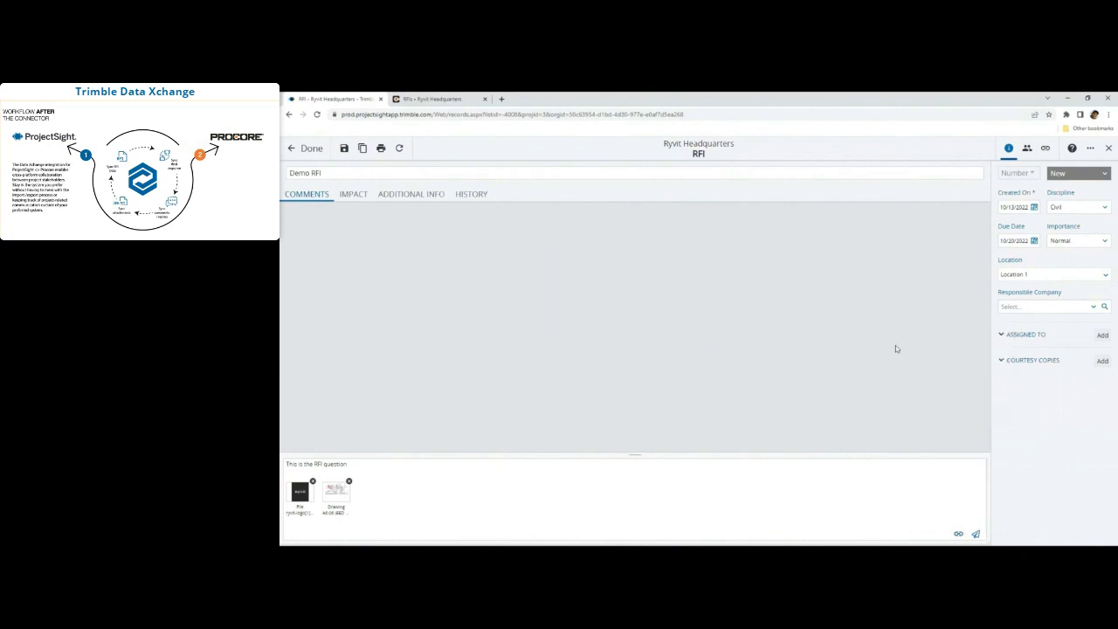
Step: Assign the RFI to a Ryvit team member and save it
{"action": "left_click", "coordinate": [1102, 337]}
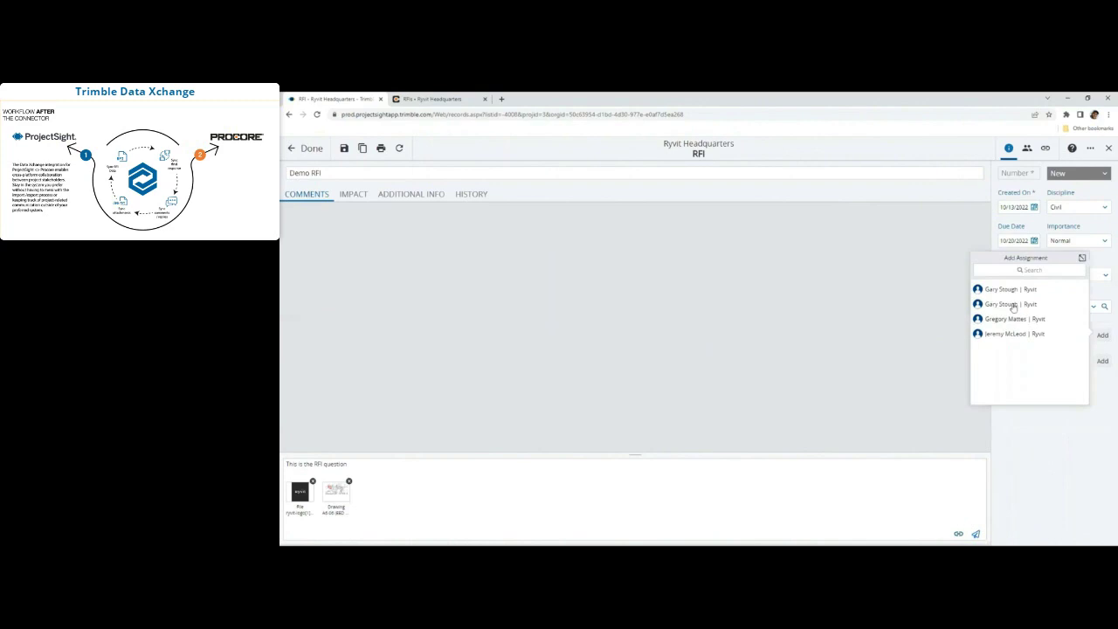
{"action": "left_click", "coordinate": [1002, 319]}
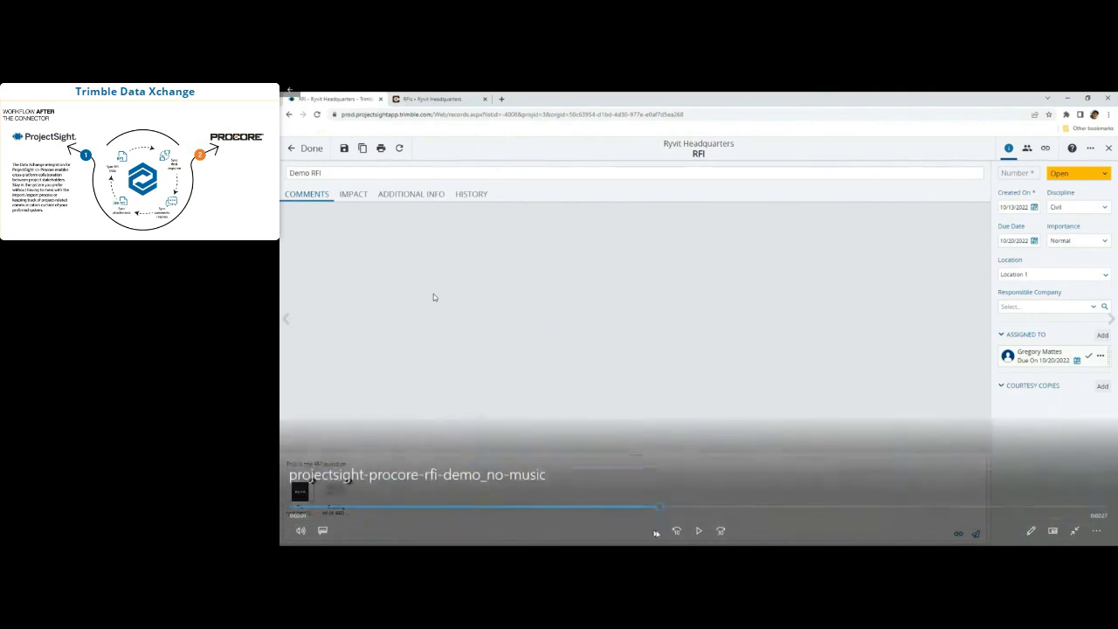
{"action": "left_click", "coordinate": [699, 531]}
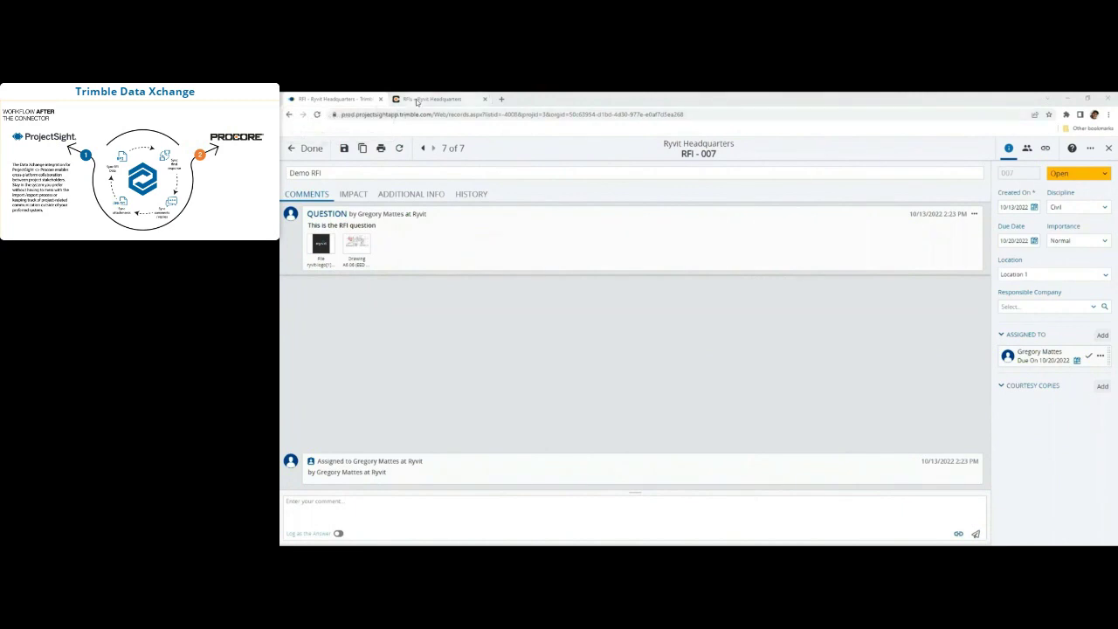
Step: Switch to Procore, open Demo RFI from the RFI list, and review its general information, question and attachments
{"action": "left_click", "coordinate": [418, 103]}
{"action": "scroll", "coordinate": [372, 176], "scroll_direction": "up", "scroll_amount": 10}
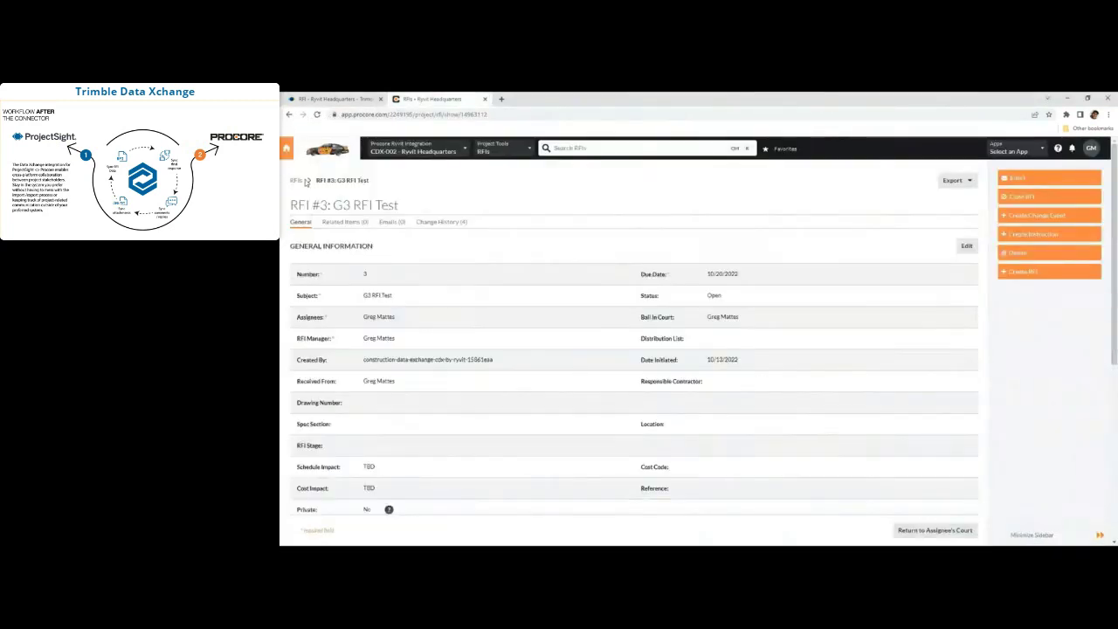
{"action": "left_click", "coordinate": [295, 181]}
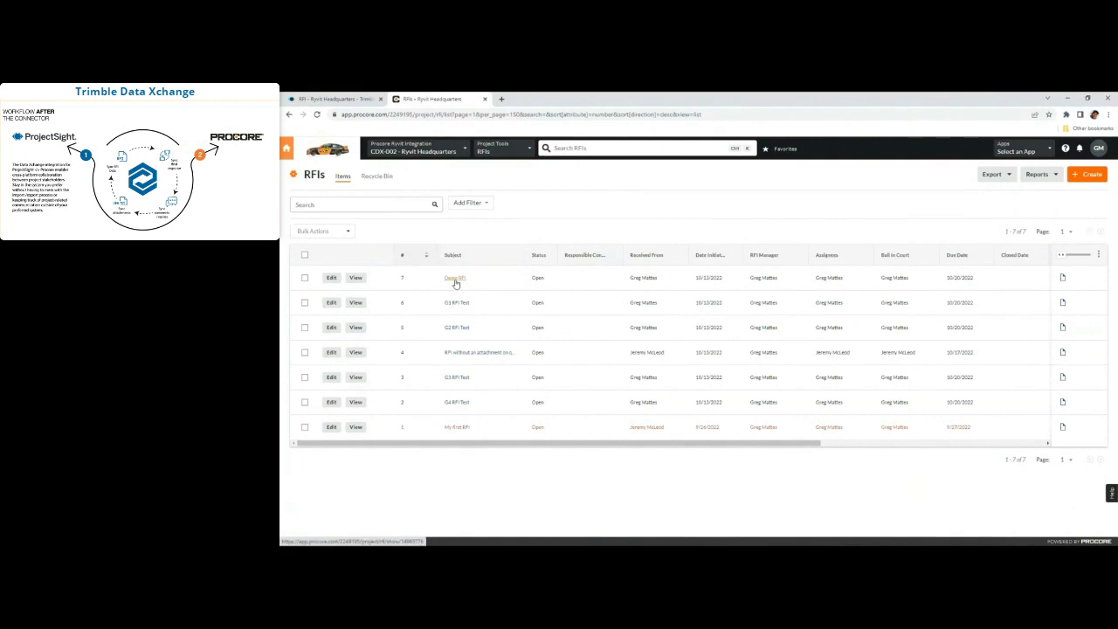
{"action": "left_click", "coordinate": [455, 279]}
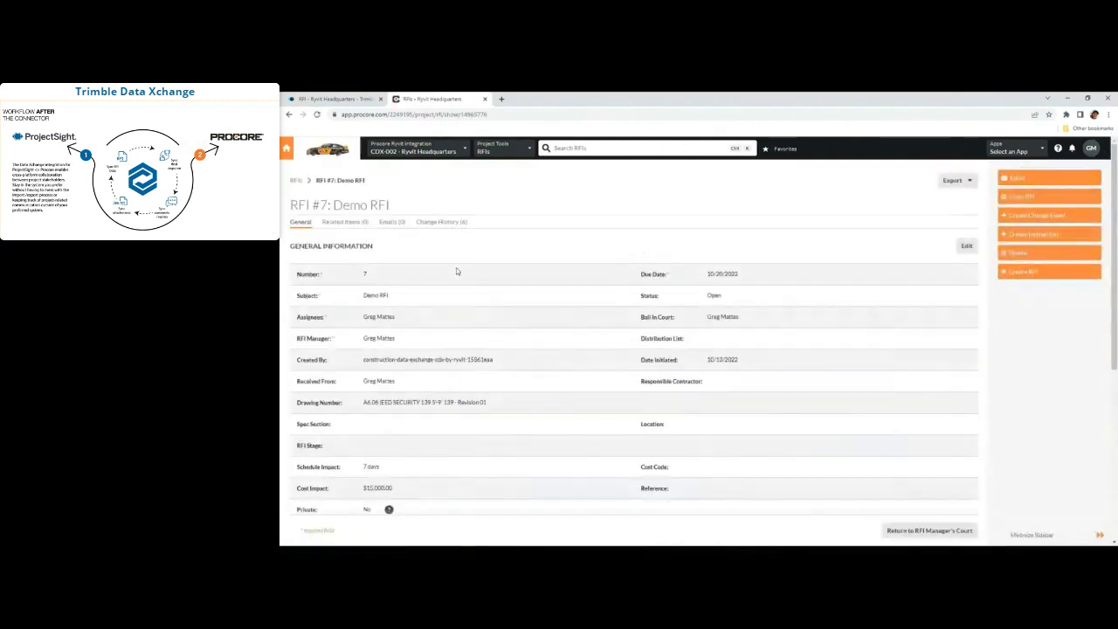
{"action": "scroll", "coordinate": [457, 272], "scroll_direction": "down", "scroll_amount": 1}
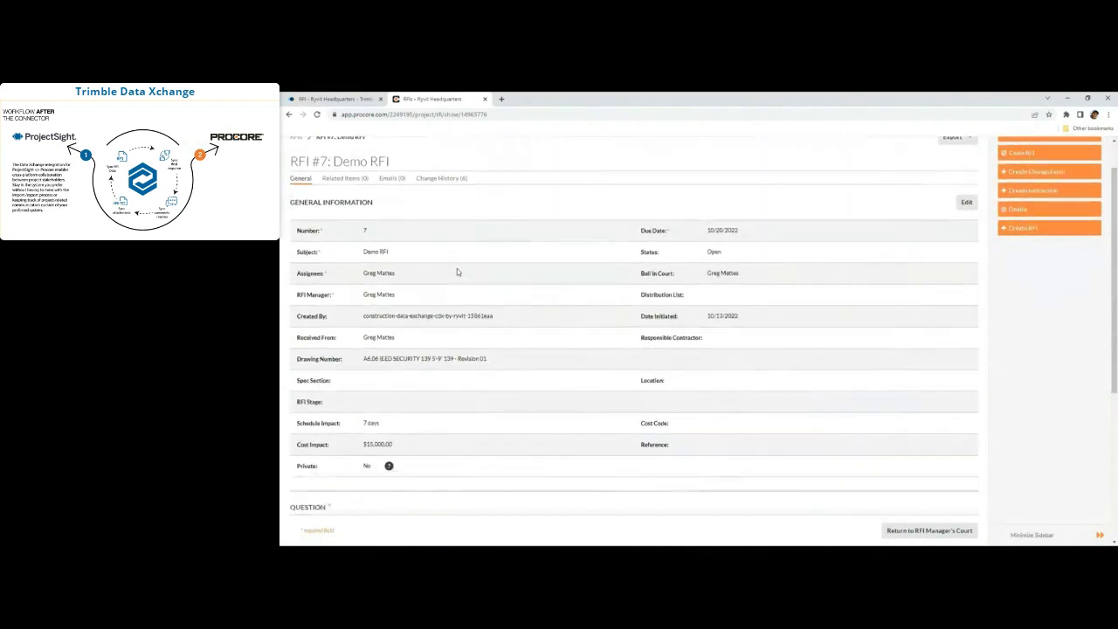
{"action": "scroll", "coordinate": [480, 295], "scroll_direction": "down", "scroll_amount": 3}
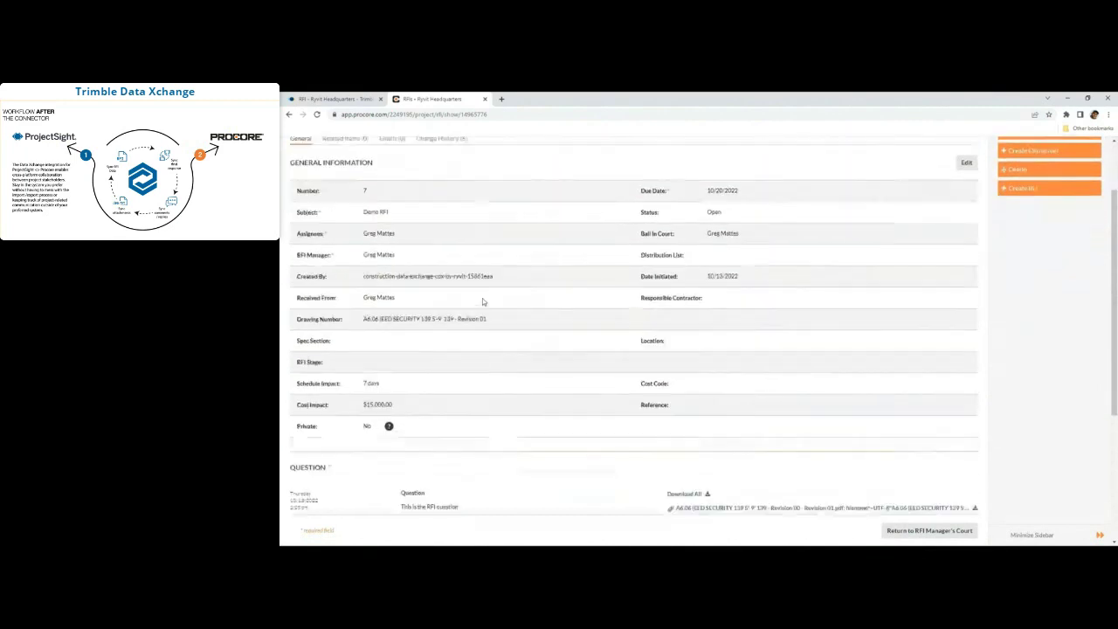
{"action": "scroll", "coordinate": [483, 302], "scroll_direction": "down", "scroll_amount": 2}
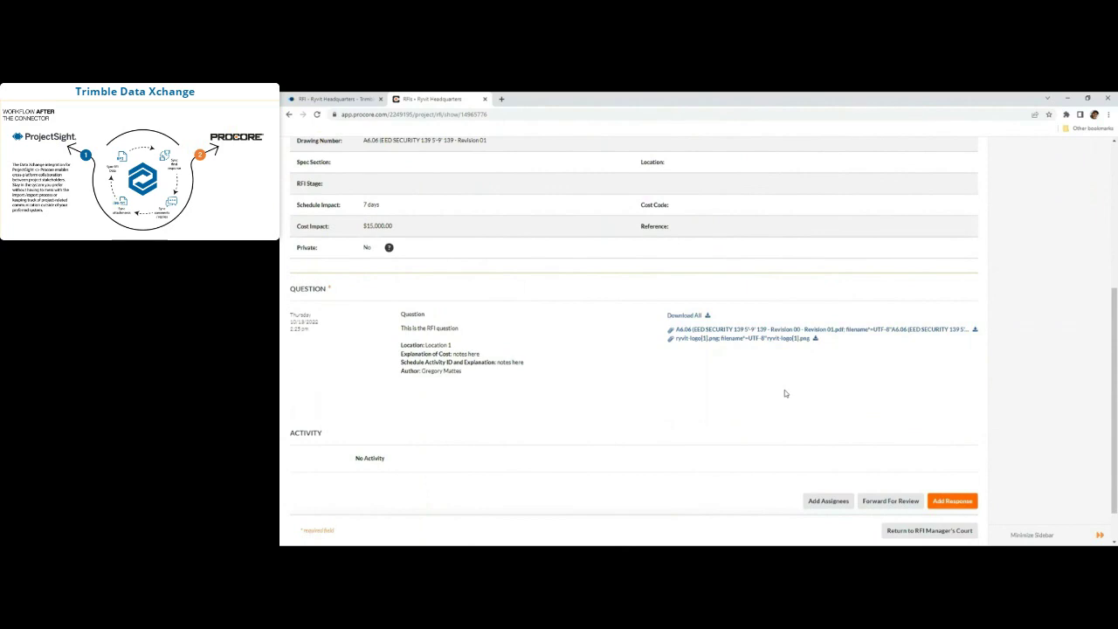
Step: Post the response "This is the official response" on Demo RFI and mark it as official
{"action": "left_click", "coordinate": [955, 501]}
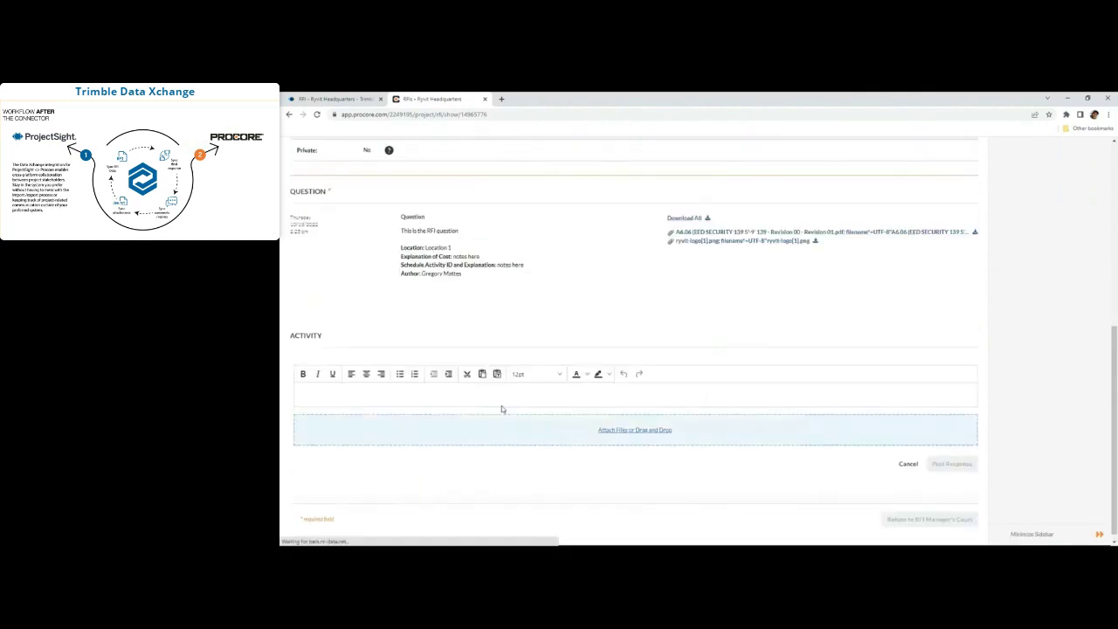
{"action": "type", "text": "This is th"}
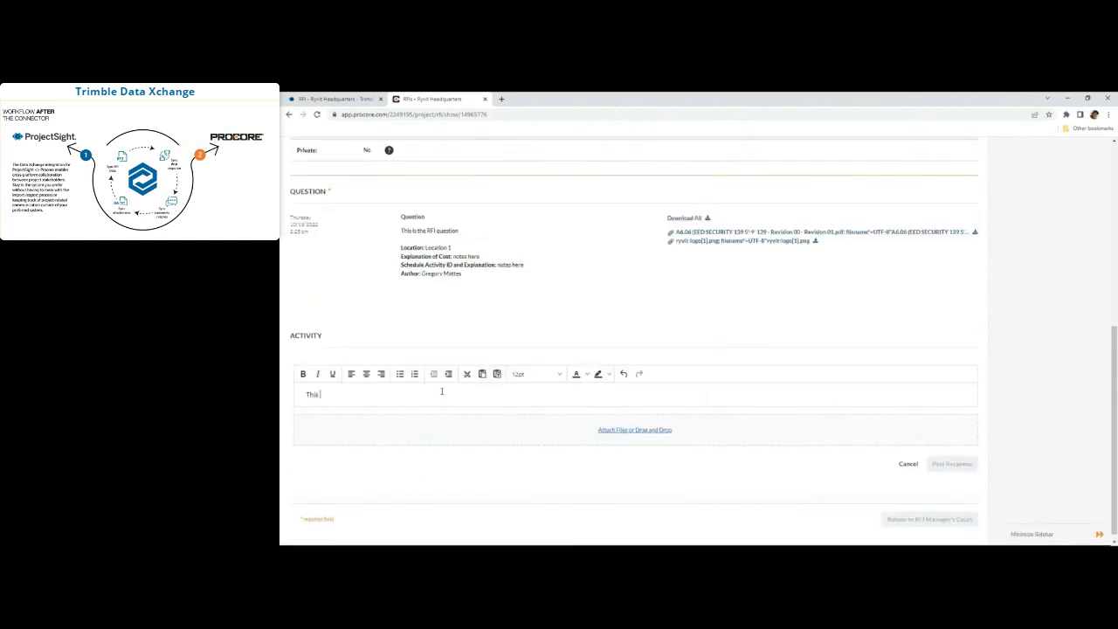
{"action": "type", "text": "e of"}
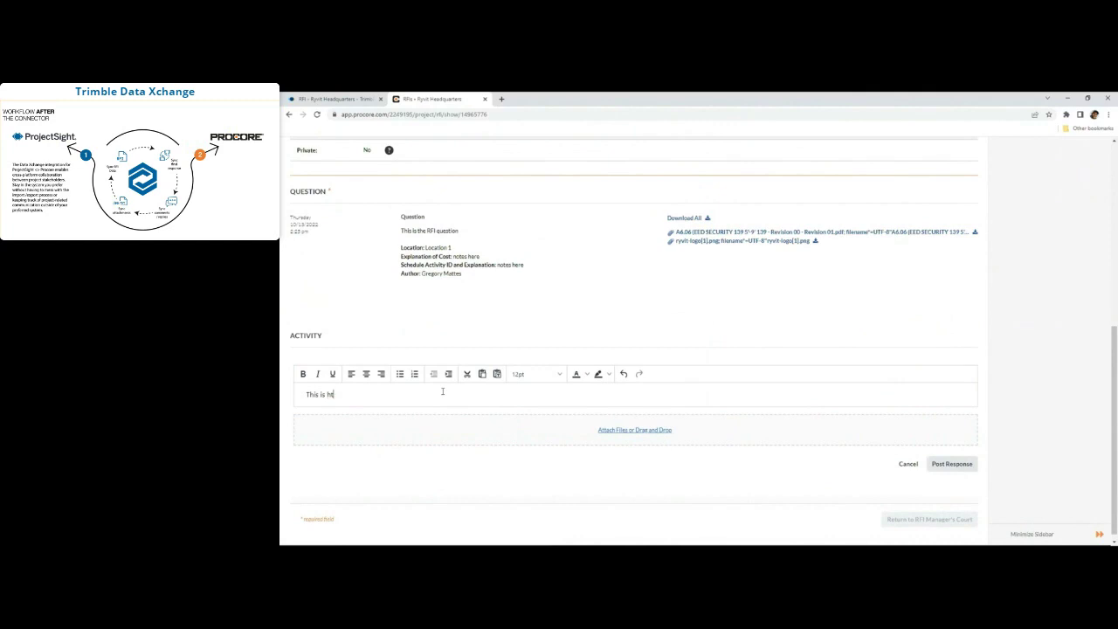
{"action": "type", "text": "ficial response"}
{"action": "left_click", "coordinate": [932, 465]}
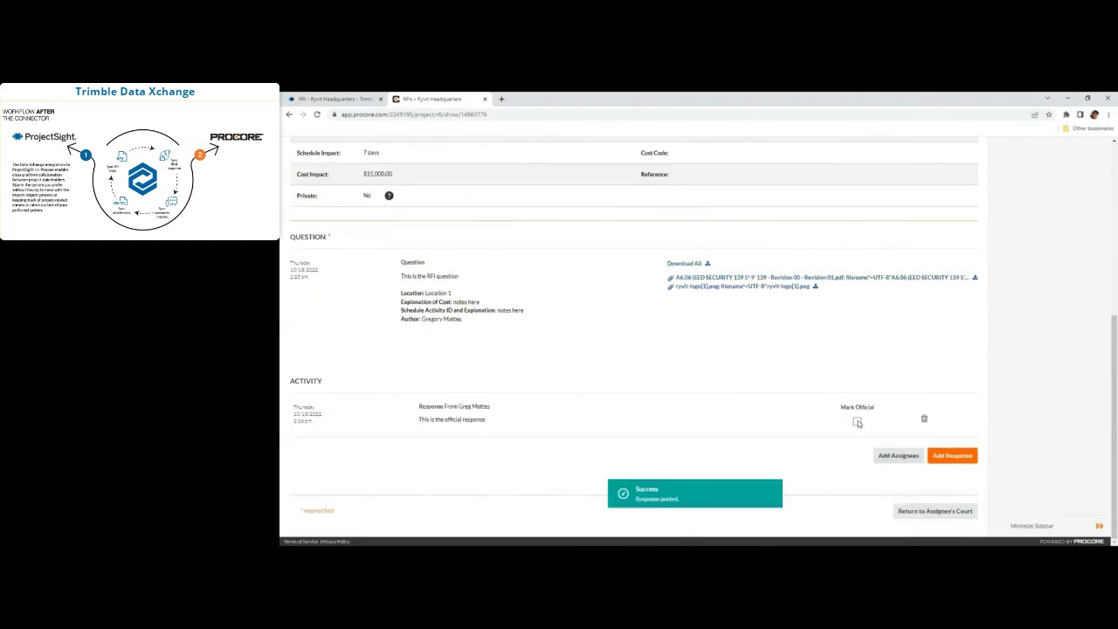
{"action": "left_click", "coordinate": [857, 427]}
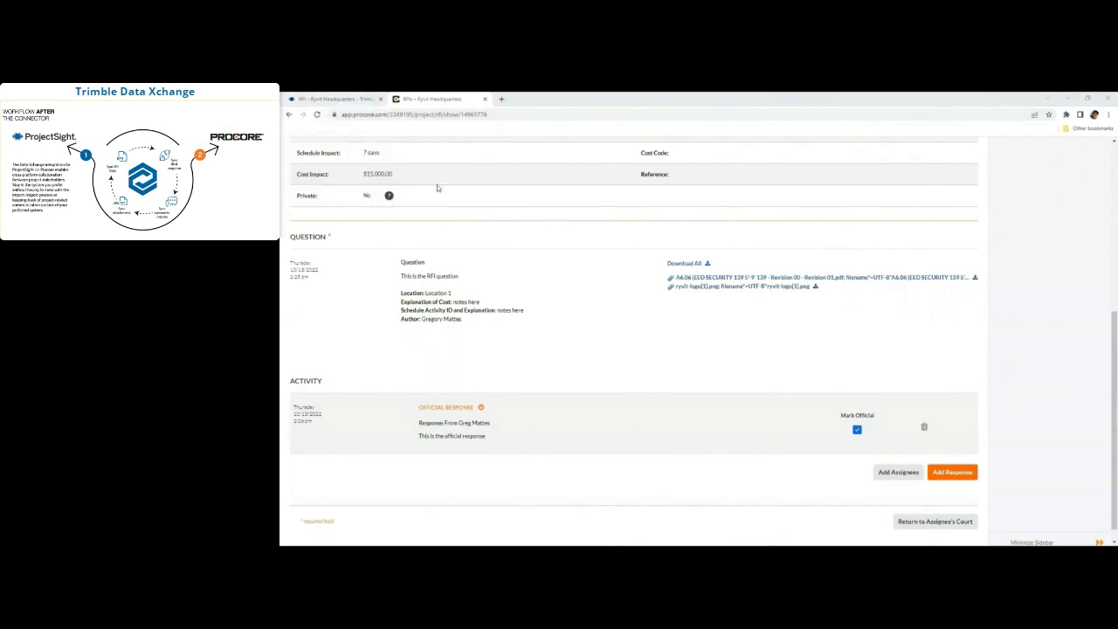
Step: Switch back to ProjectSight, reload the RFIs, open Demo RFI in full view and expand its answer
{"action": "left_click", "coordinate": [333, 100]}
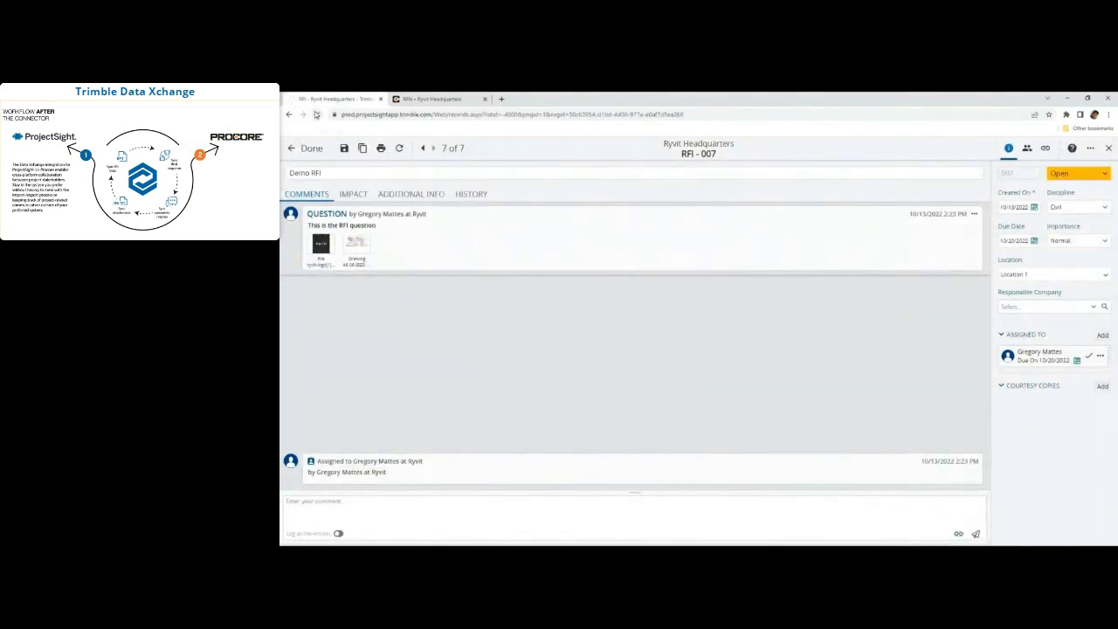
{"action": "left_click", "coordinate": [317, 115]}
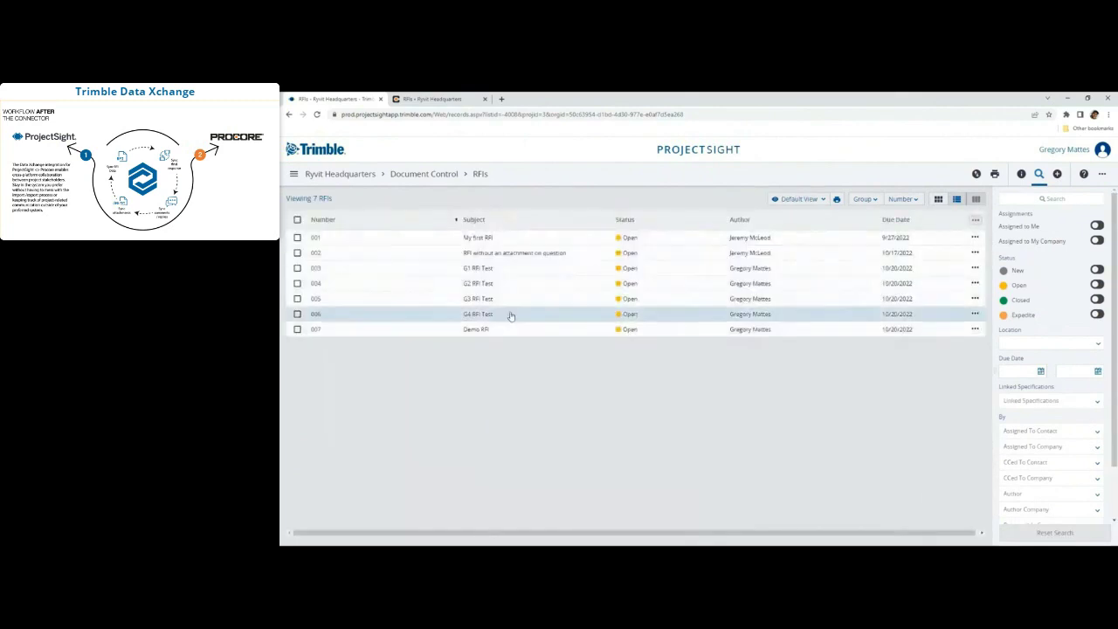
{"action": "left_click", "coordinate": [480, 331]}
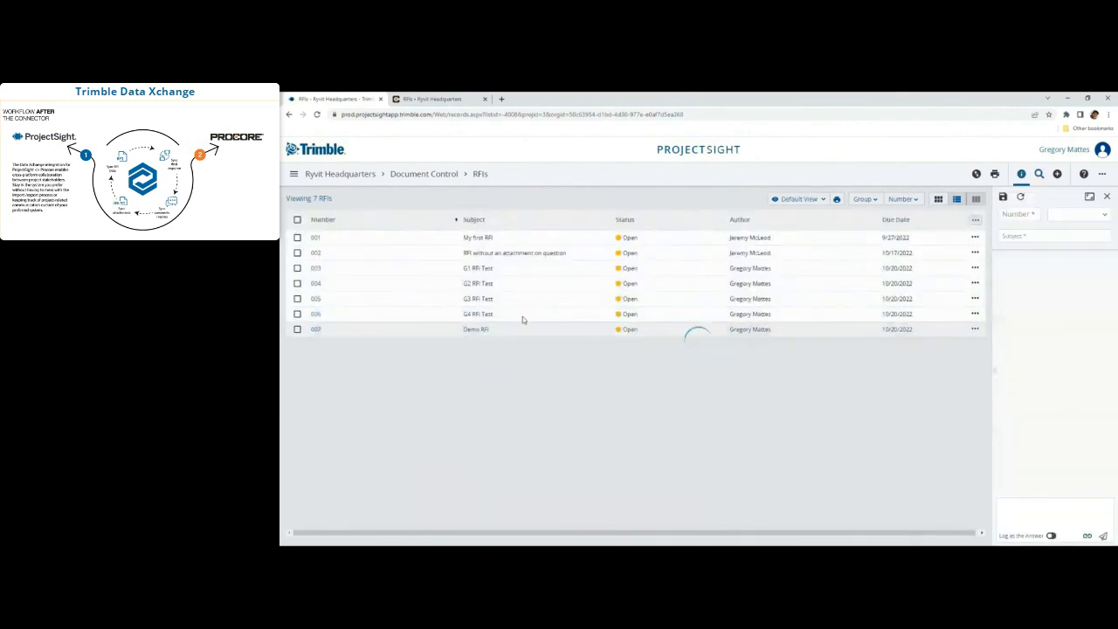
{"action": "left_click", "coordinate": [1090, 198]}
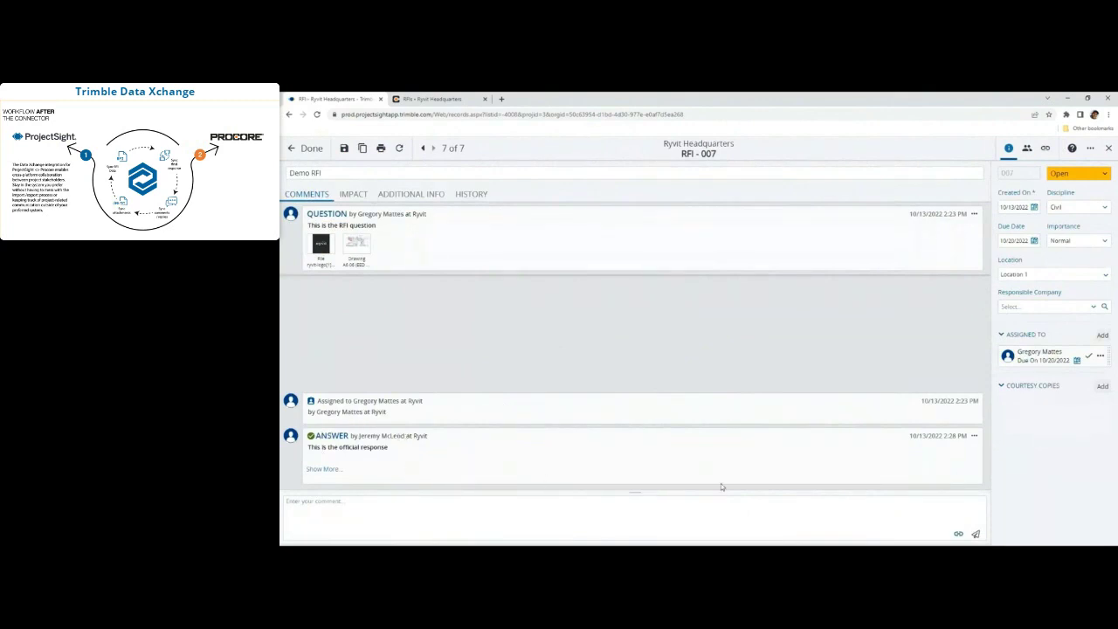
{"action": "left_click", "coordinate": [323, 469]}
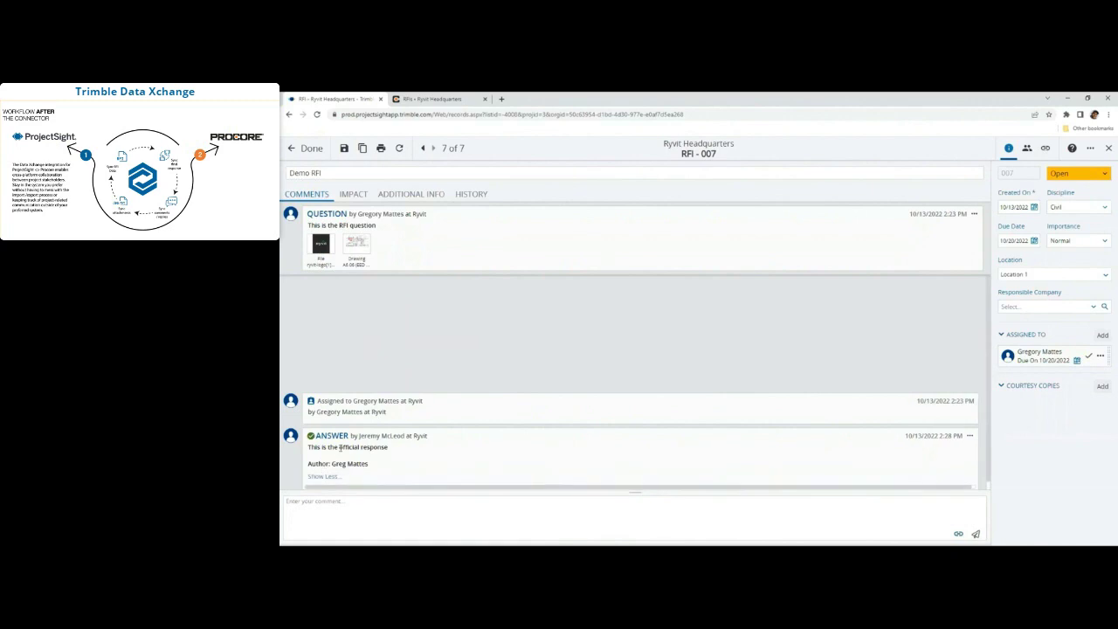